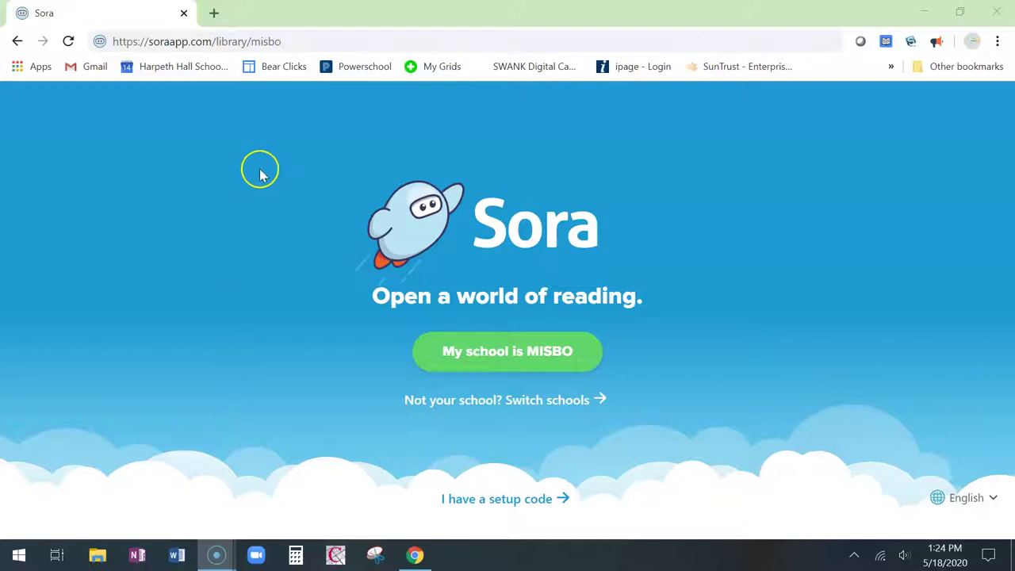
# Step: Confirm MISBO as the school on the Sora welcome page to reach school sign-in
pyautogui.click(291, 40)
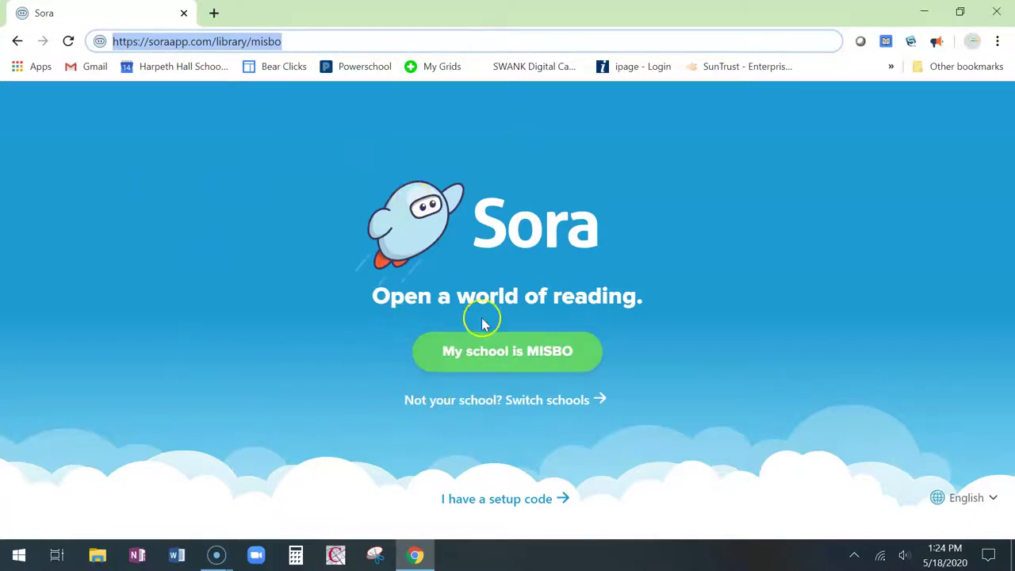
pyautogui.click(508, 362)
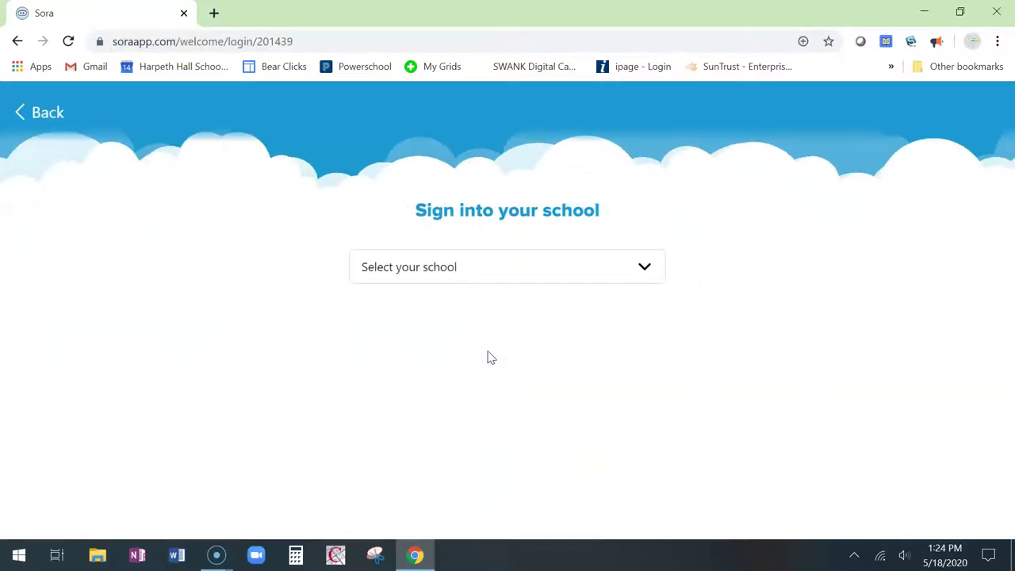
# Step: Choose Harpeth Hall - New Students from the school list
pyautogui.click(515, 268)
pyautogui.scroll(-4, 542, 391)
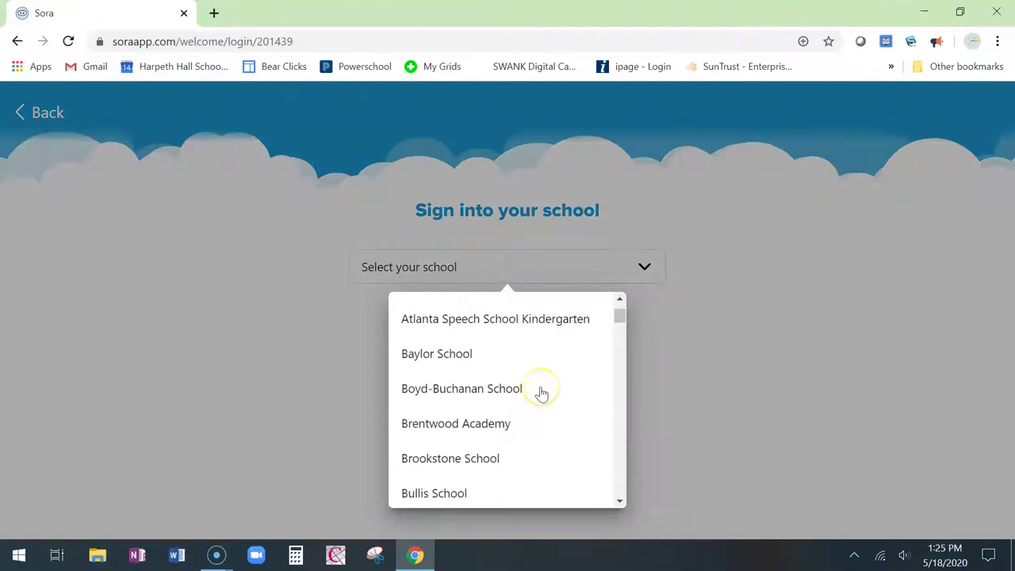
pyautogui.scroll(-4, 542, 394)
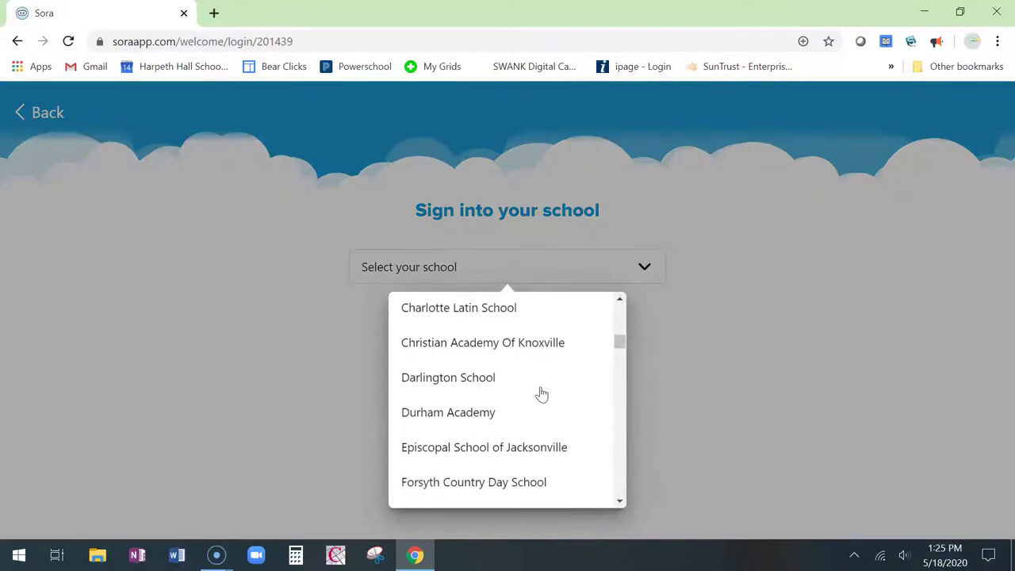
pyautogui.scroll(-1, 542, 394)
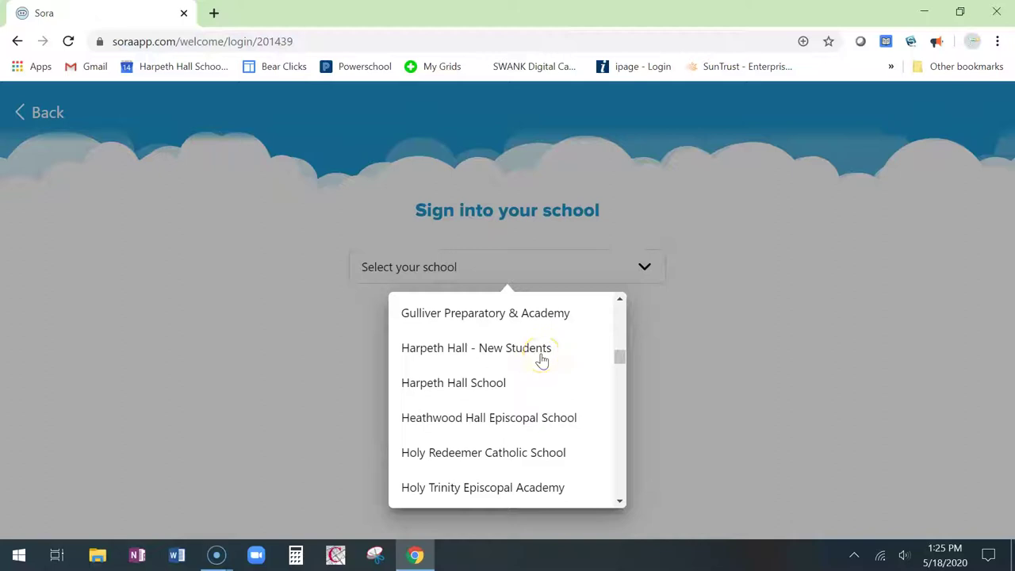
pyautogui.click(540, 360)
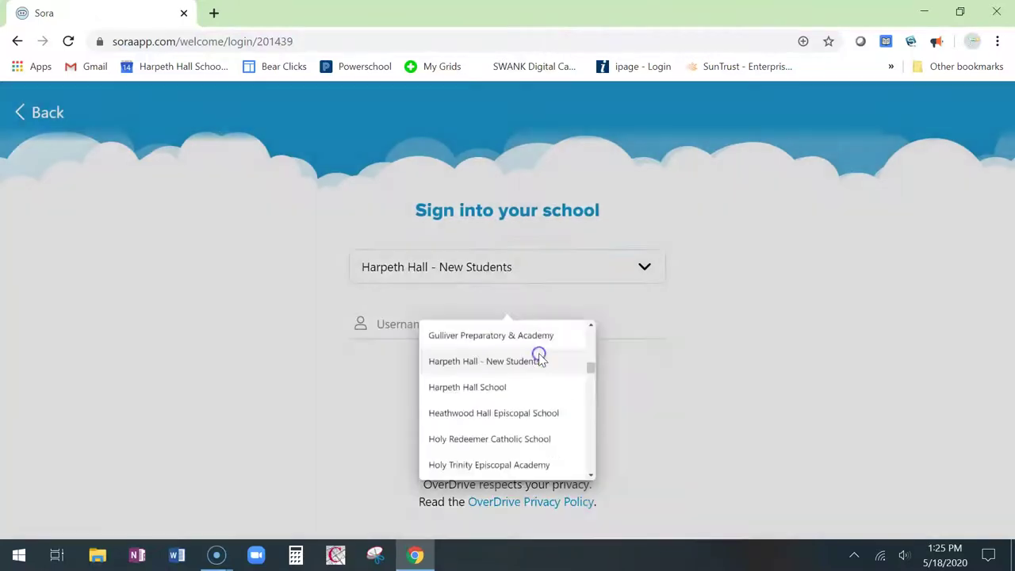
# Step: Enter the student's username and sign in
pyautogui.click(410, 320)
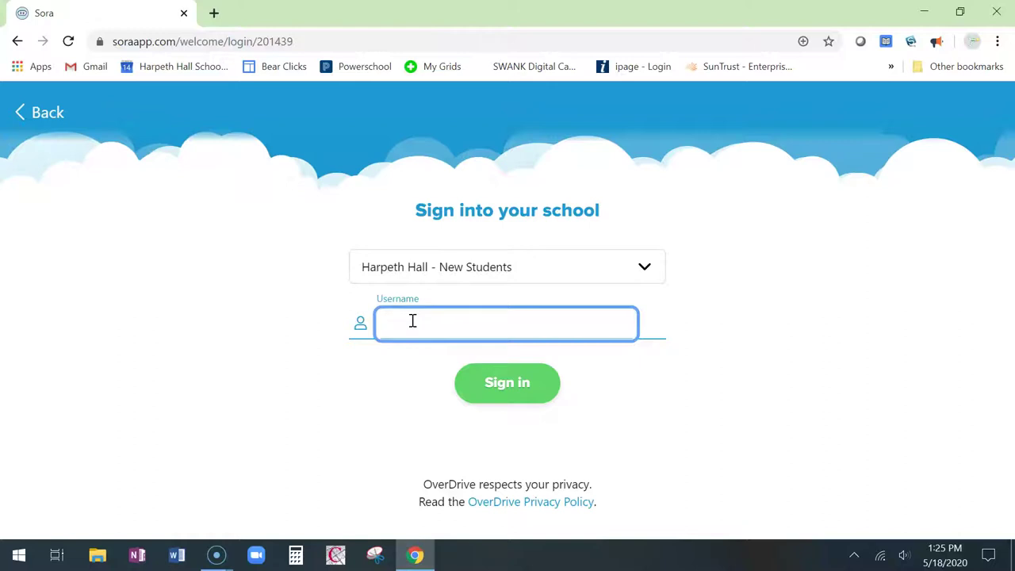
pyautogui.write('suzy.harpeth.22')
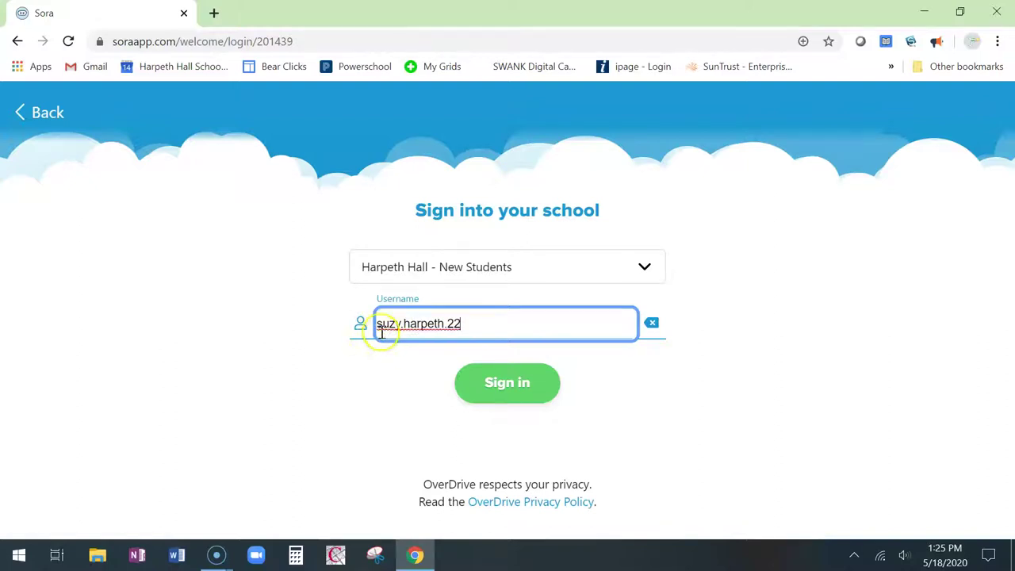
pyautogui.moveTo(382, 334); pyautogui.dragTo(461, 332)
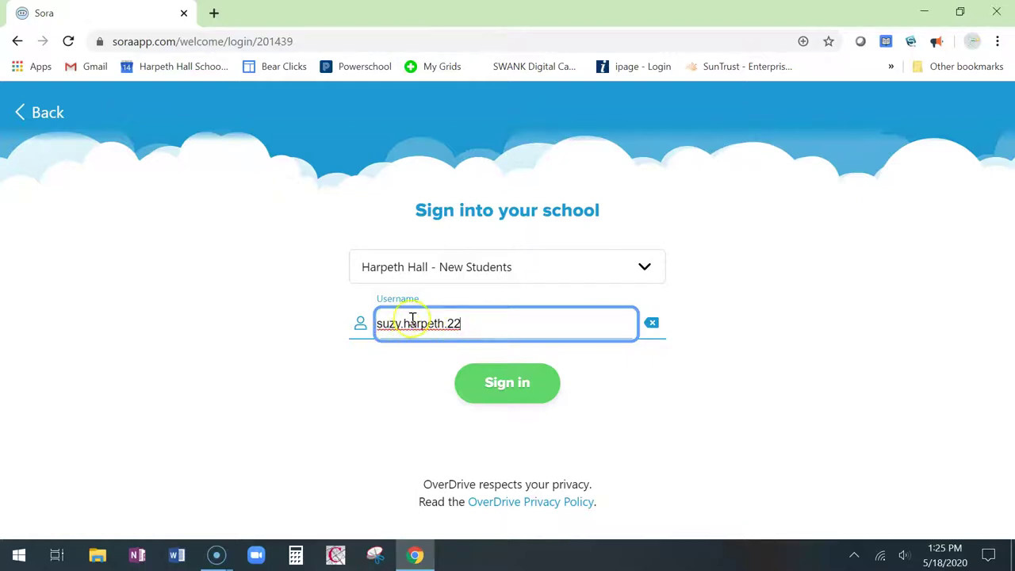
pyautogui.click(485, 387)
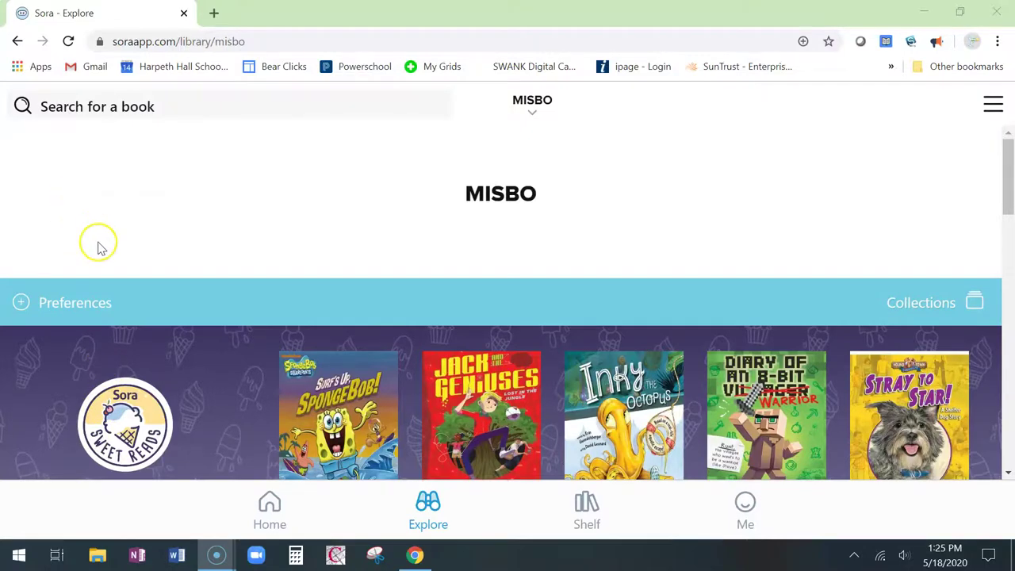
# Step: Search the MISBO library for 'war that saved my life' to list its ebook and audiobook copies
pyautogui.scroll(-5, 99, 245)
pyautogui.scroll(-12, 105, 259)
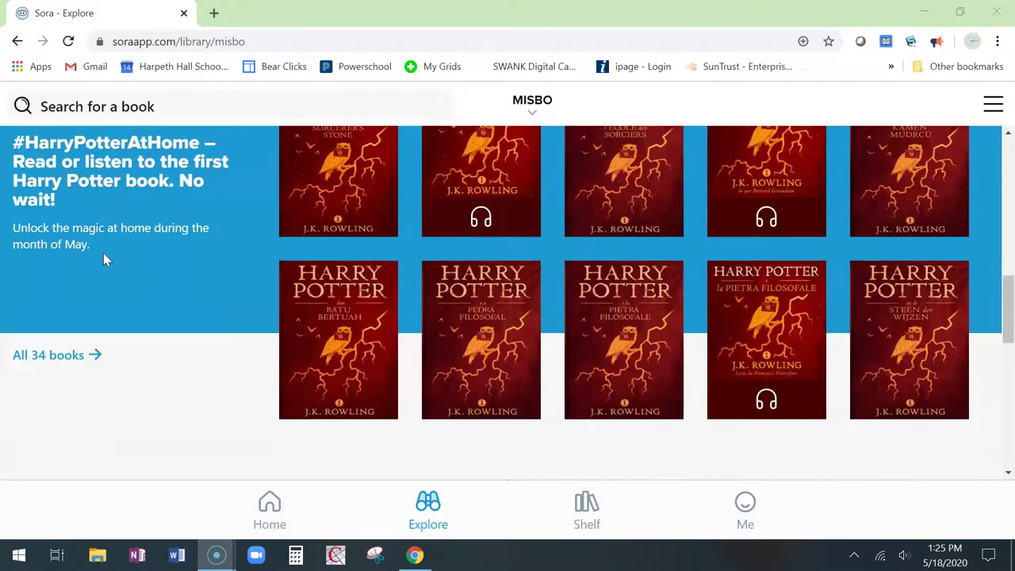
pyautogui.scroll(-4, 103, 253)
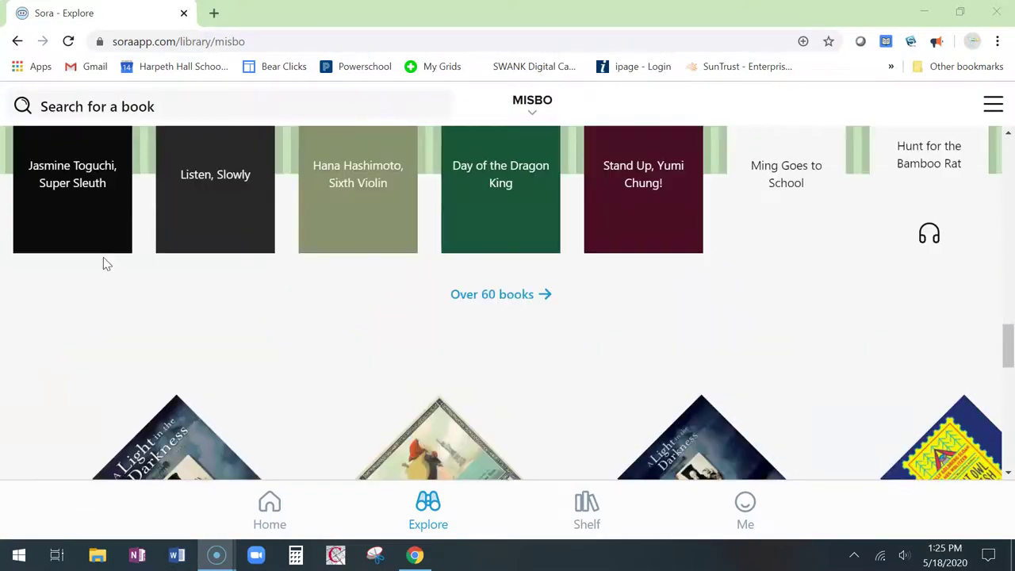
pyautogui.scroll(-3, 103, 257)
pyautogui.scroll(-8, 103, 257)
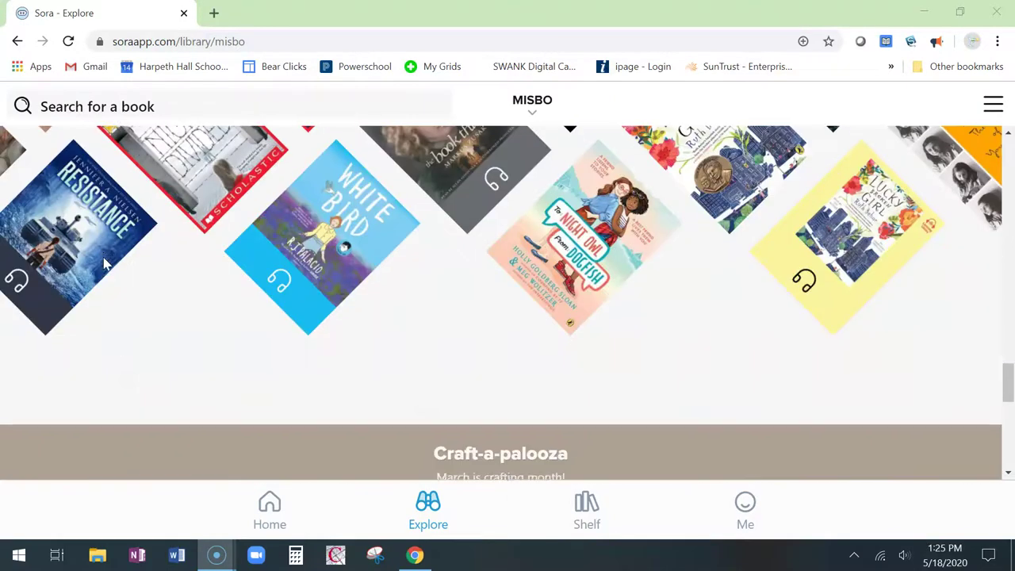
pyautogui.scroll(20, 103, 273)
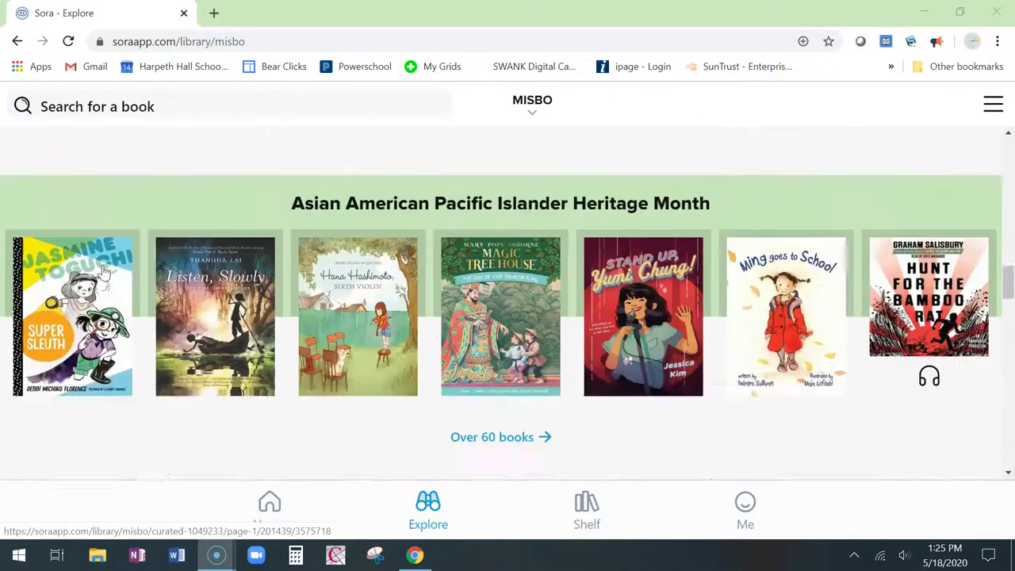
pyautogui.scroll(10, 104, 272)
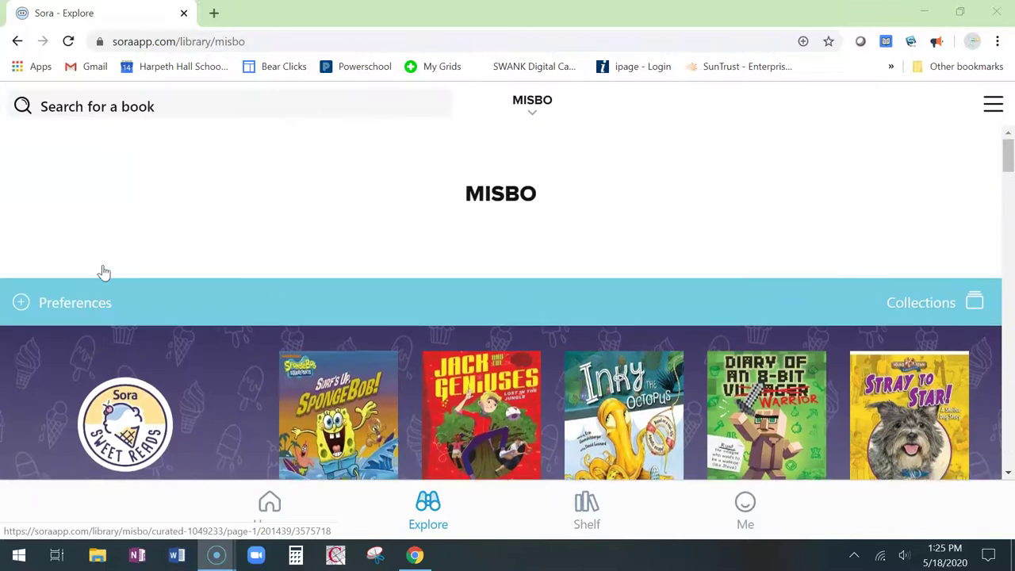
pyautogui.click(101, 232)
pyautogui.click(103, 99)
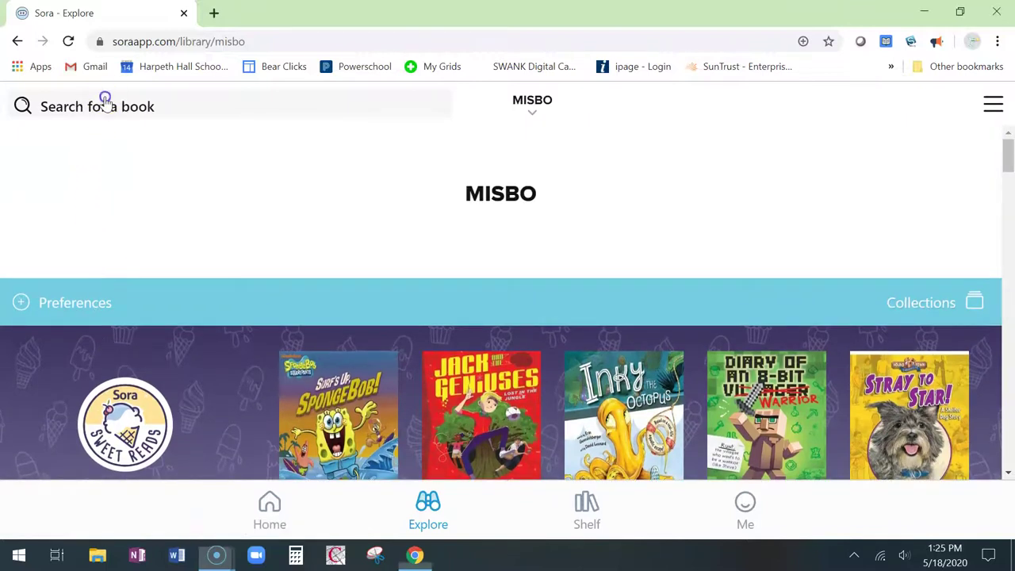
pyautogui.write('war that save')
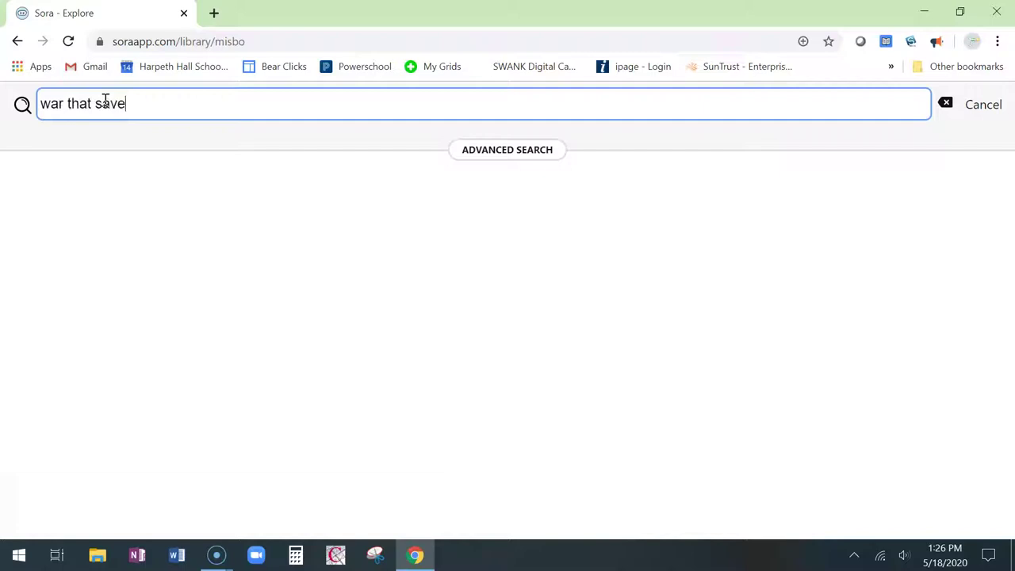
pyautogui.write('d my life')
pyautogui.press('Return')
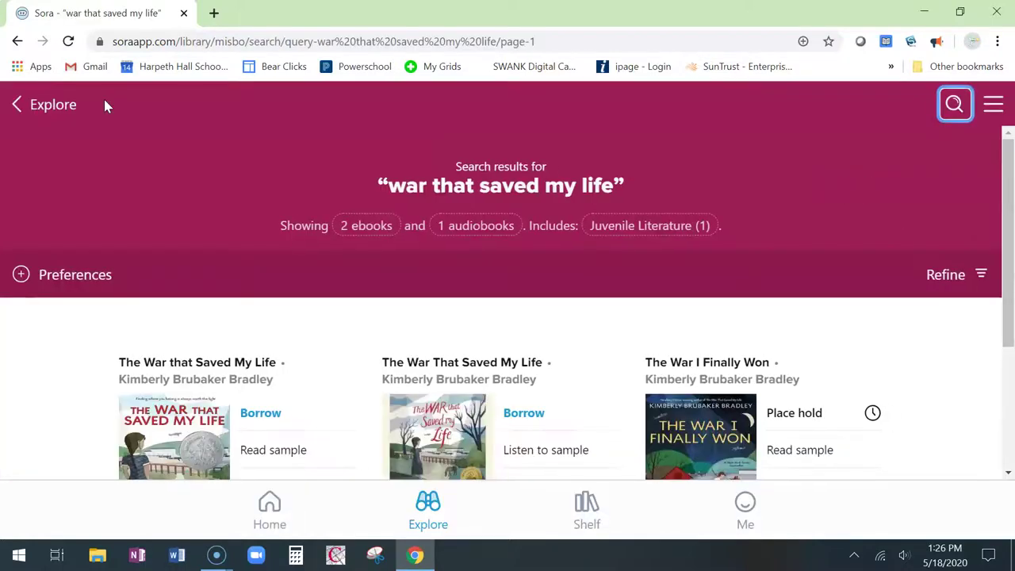
pyautogui.scroll(-1, 303, 275)
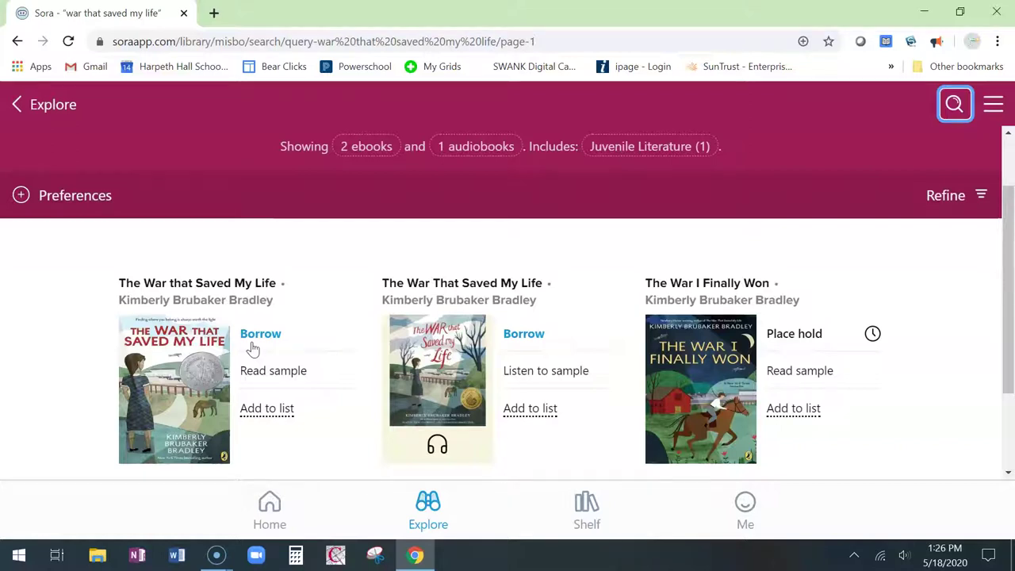
# Step: Borrow the first 'The War that Saved My Life' ebook result, then close the reader
pyautogui.click(214, 361)
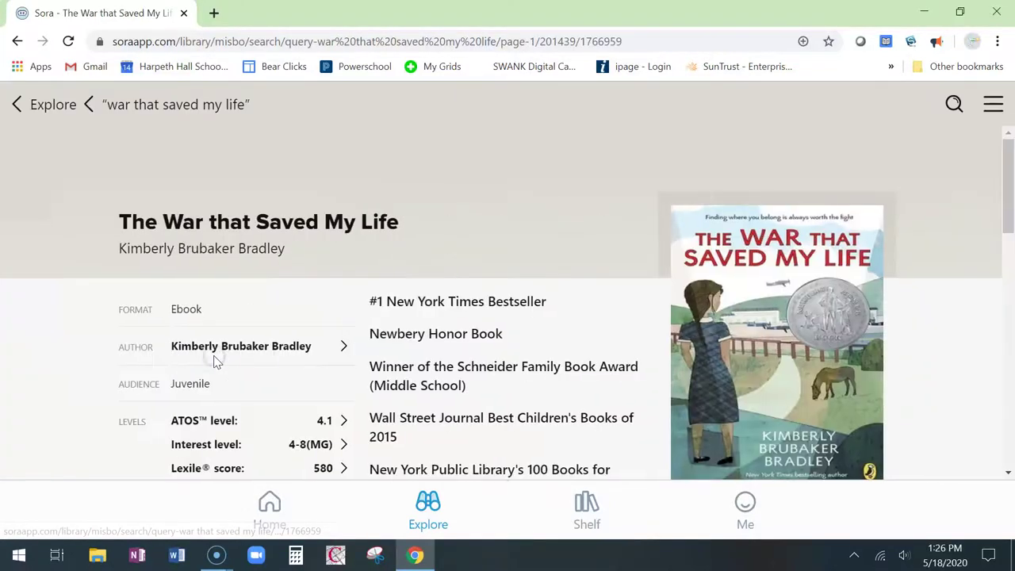
pyautogui.scroll(-3, 550, 376)
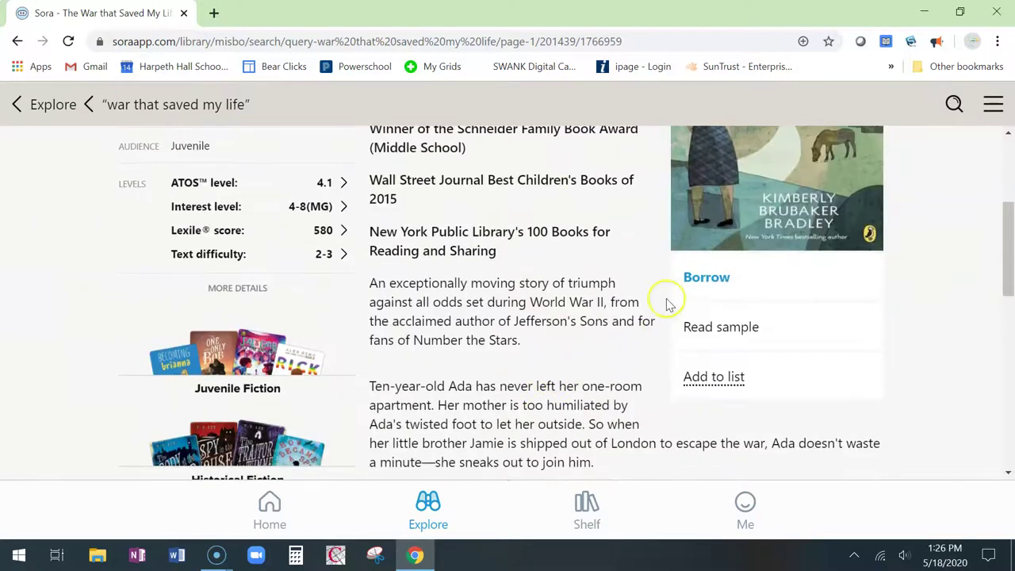
pyautogui.click(713, 274)
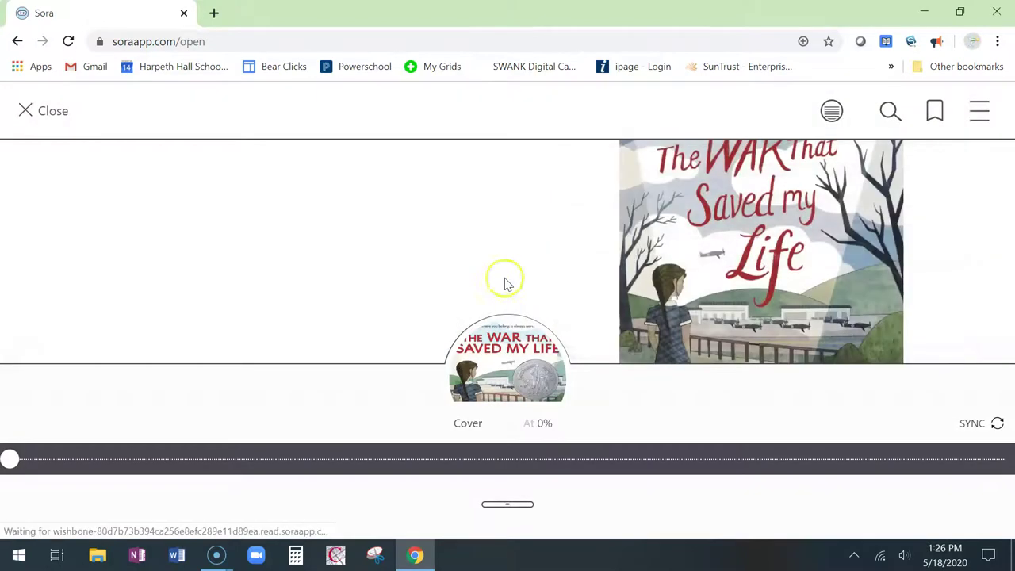
pyautogui.click(46, 115)
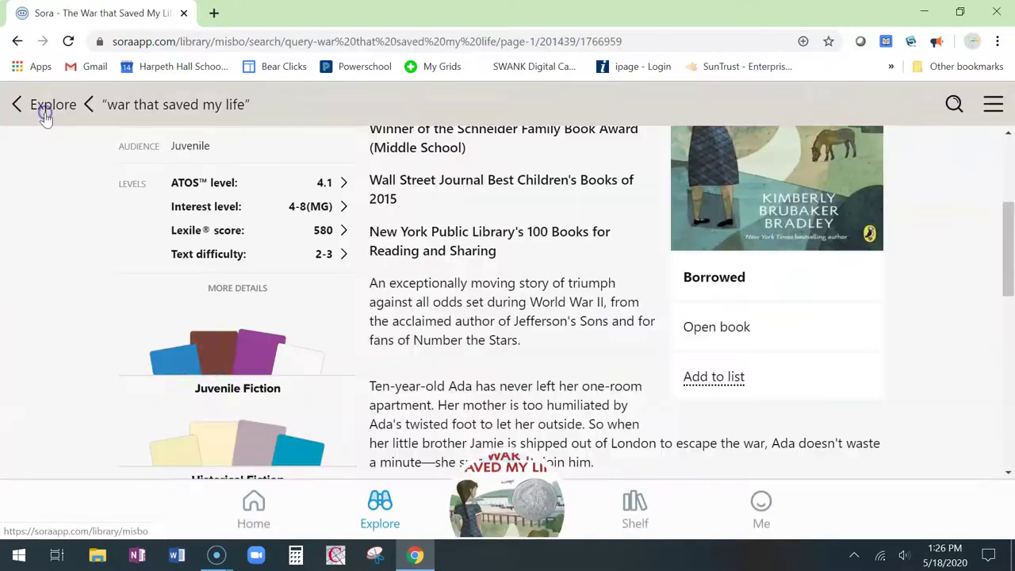
# Step: On the Shelf, dismiss the downloads tip and open loan options for The War that Saved My Life
pyautogui.click(634, 504)
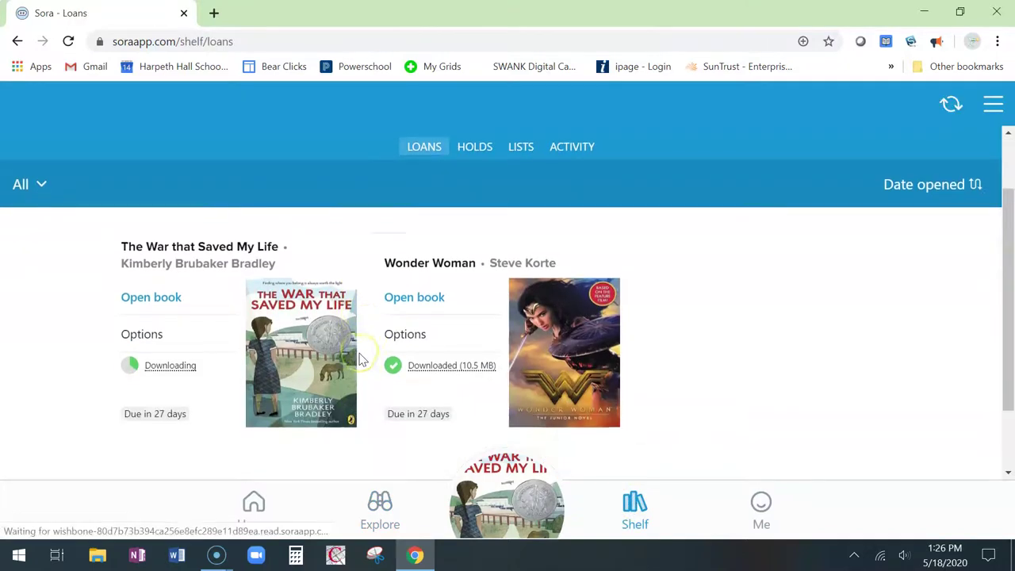
pyautogui.click(635, 326)
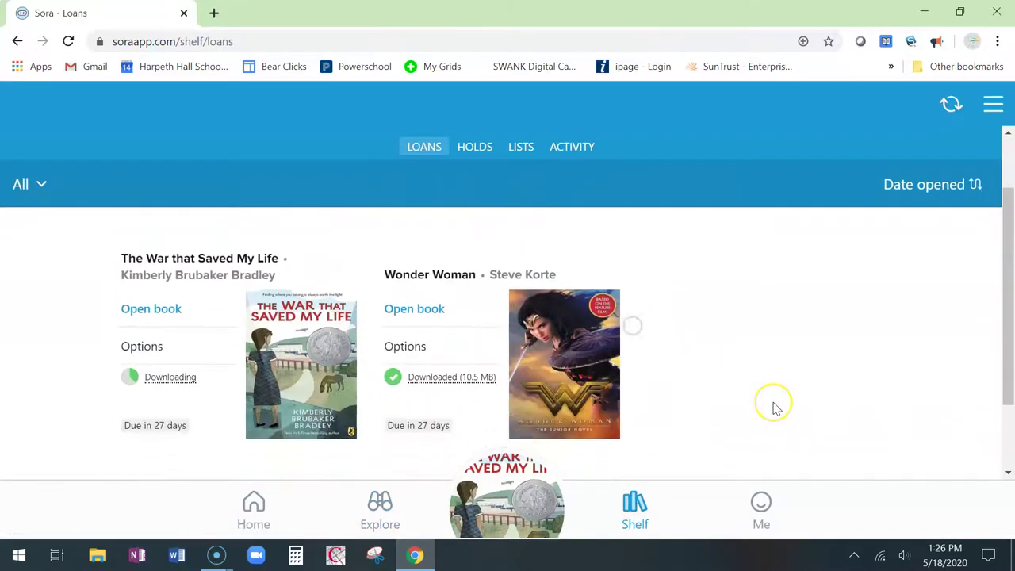
pyautogui.scroll(-1, 772, 408)
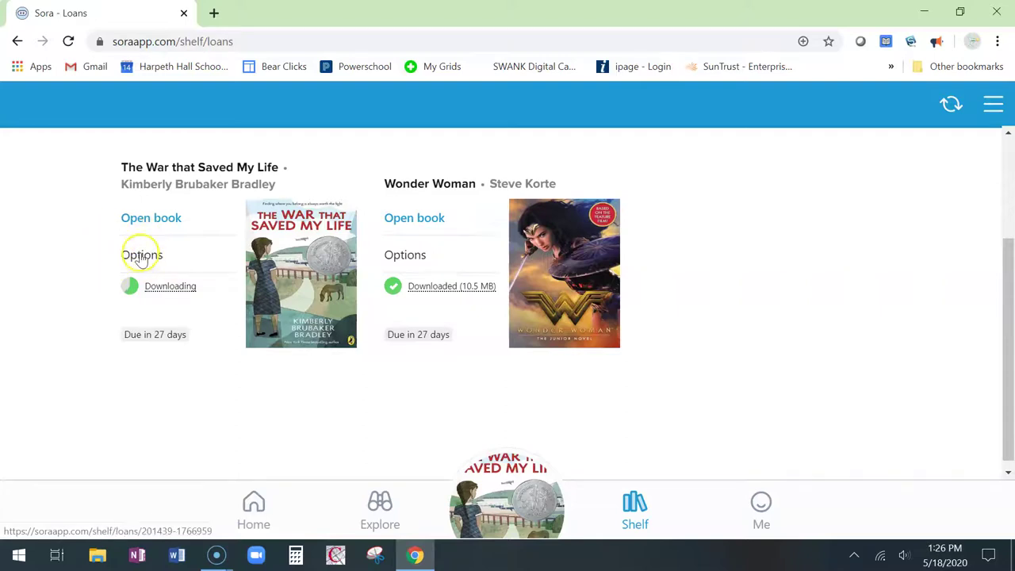
pyautogui.click(140, 256)
pyautogui.scroll(-1, 140, 262)
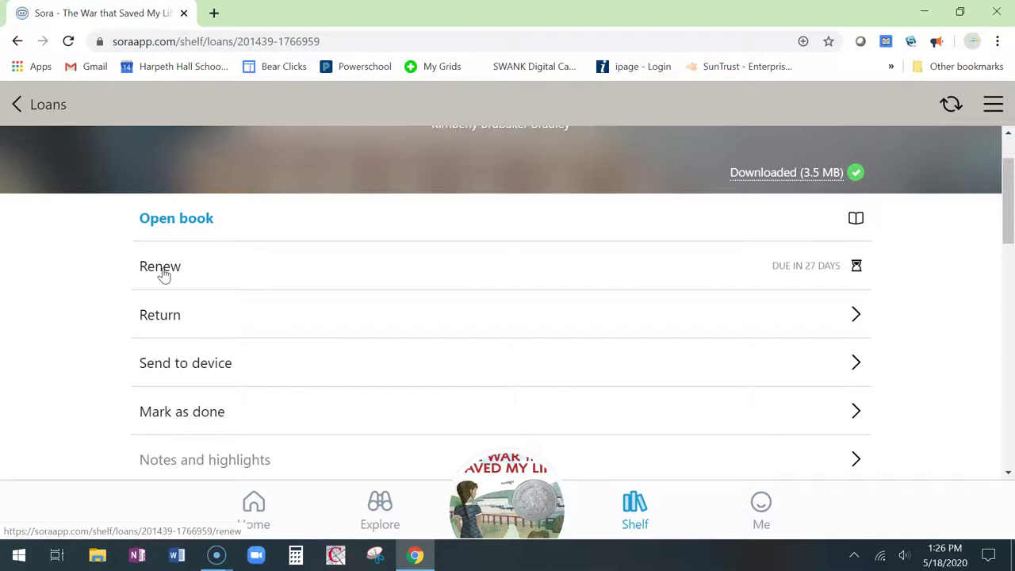
# Step: Open Send to device for The War that Saved My Life, then return to the Loans shelf
pyautogui.click(172, 316)
pyautogui.click(184, 368)
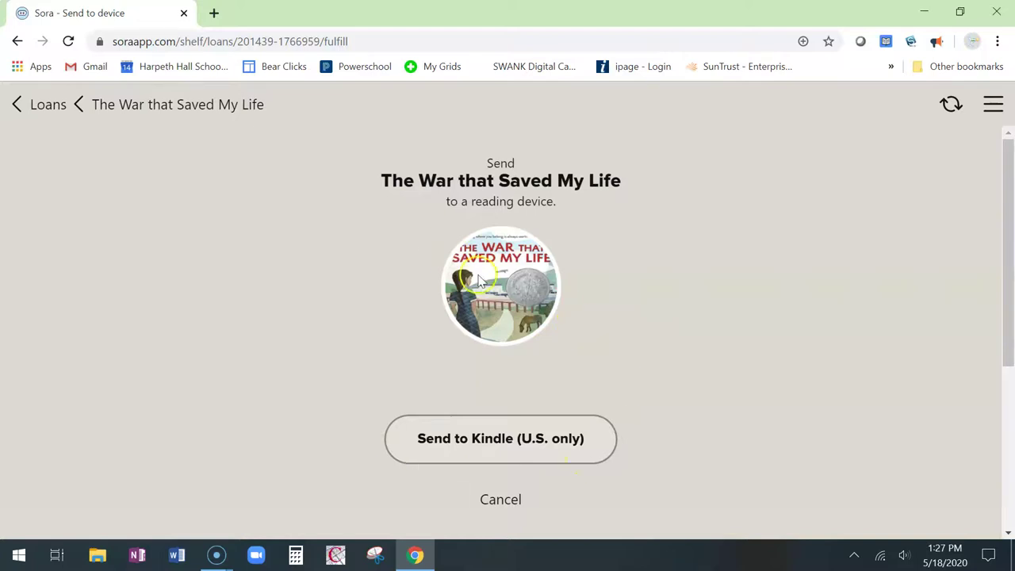
pyautogui.click(61, 100)
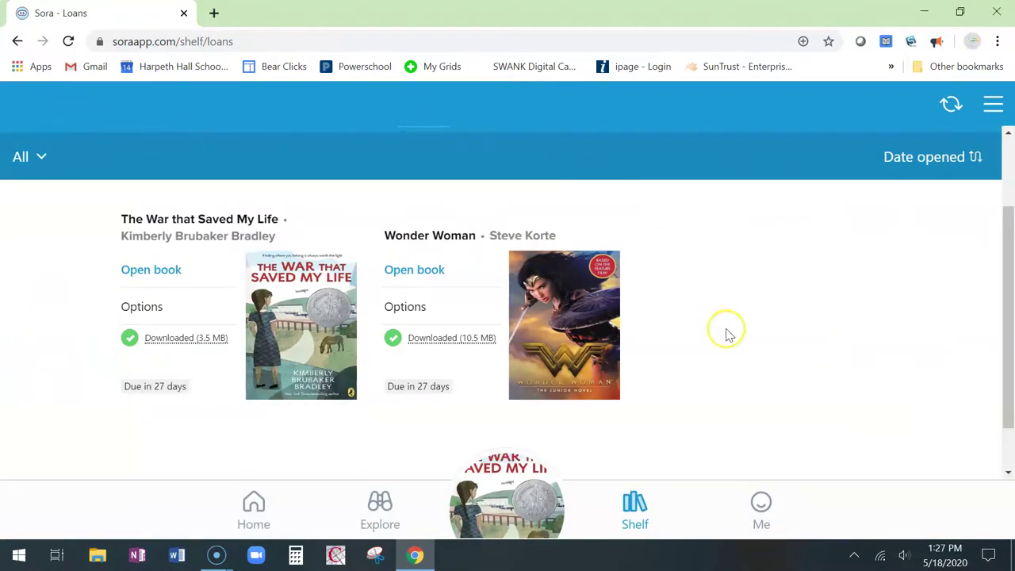
pyautogui.click(384, 505)
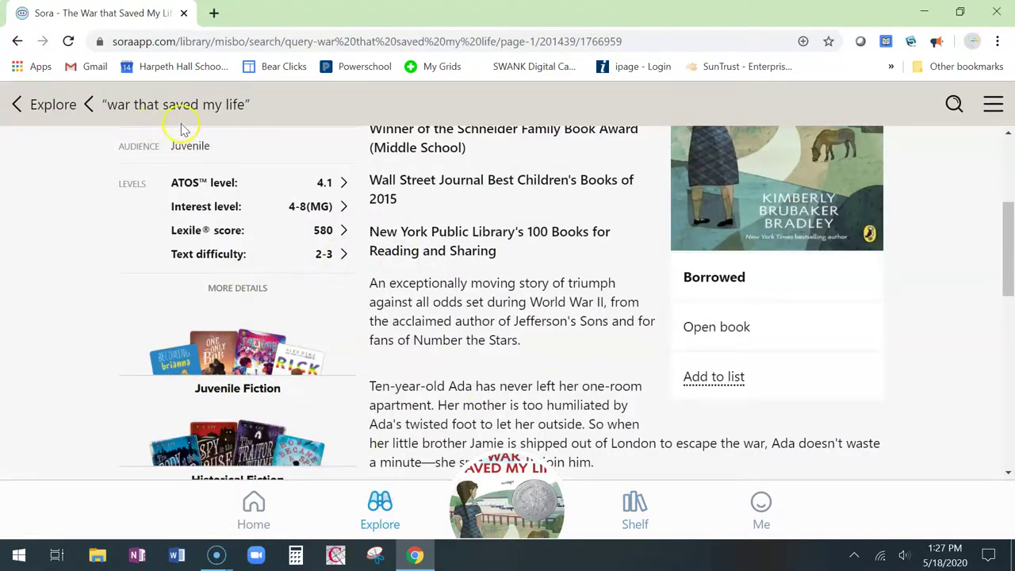
pyautogui.click(35, 111)
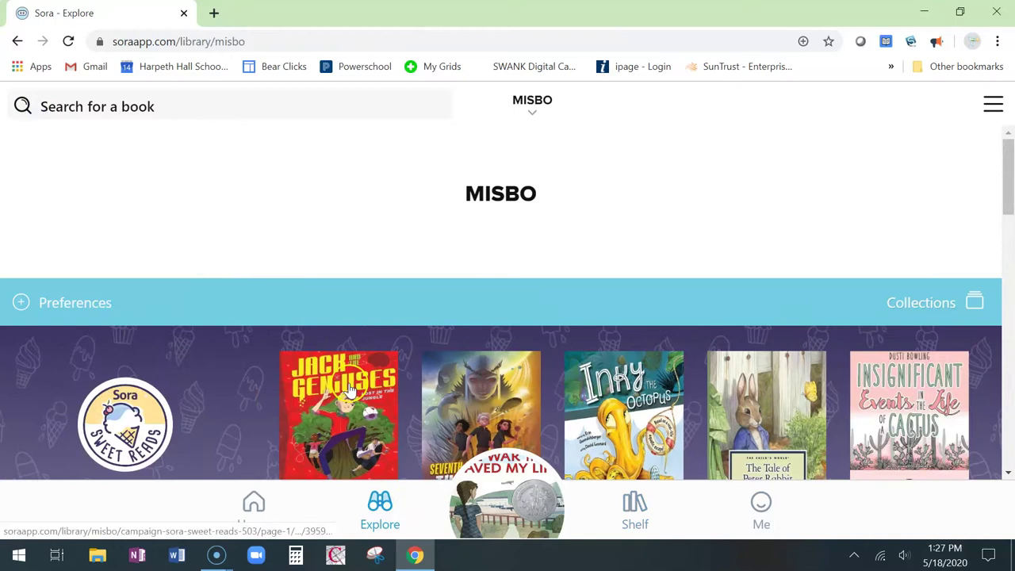
pyautogui.click(652, 503)
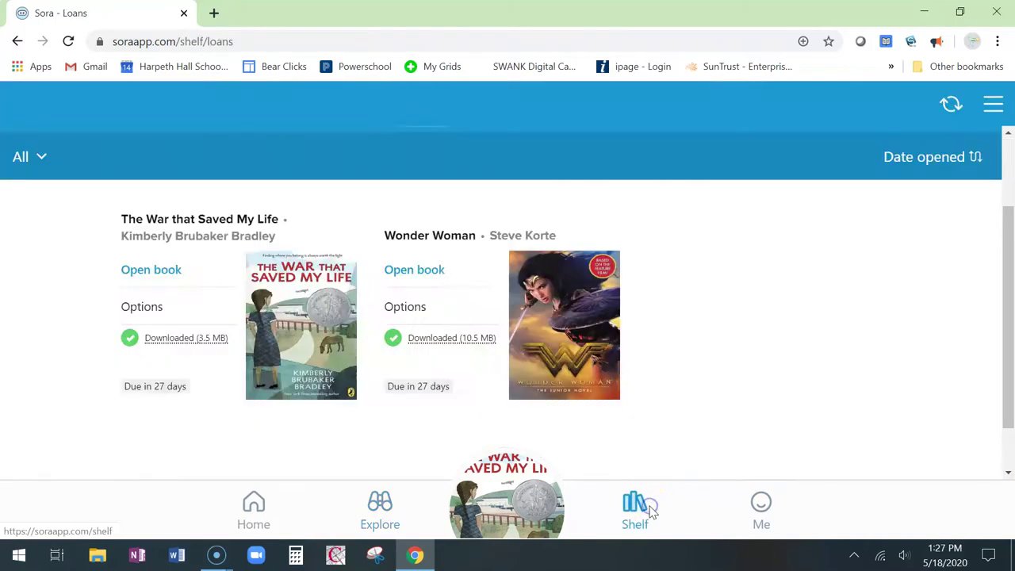